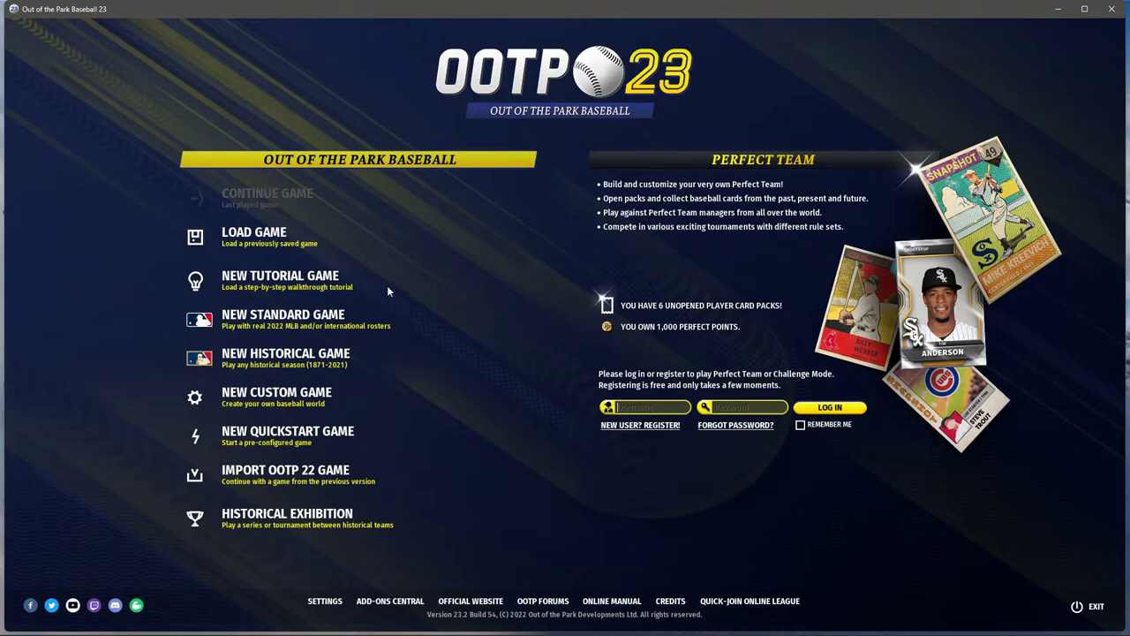
# Start a new custom game, declining Challenge Mode and choosing Advanced Mode
pyautogui.click(246, 400)
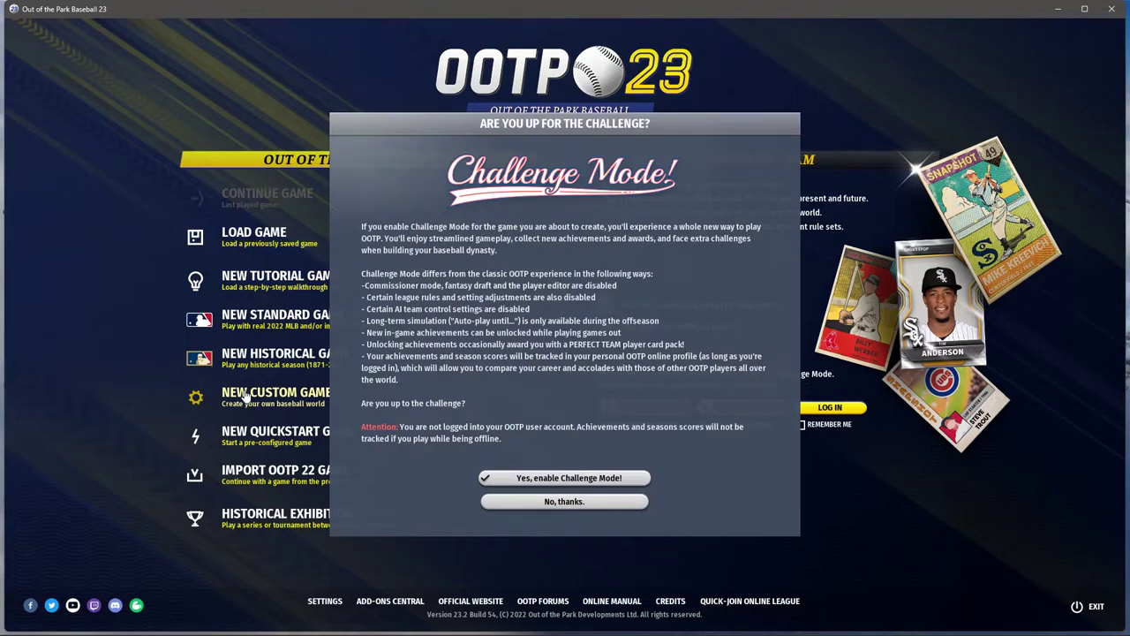
pyautogui.click(574, 502)
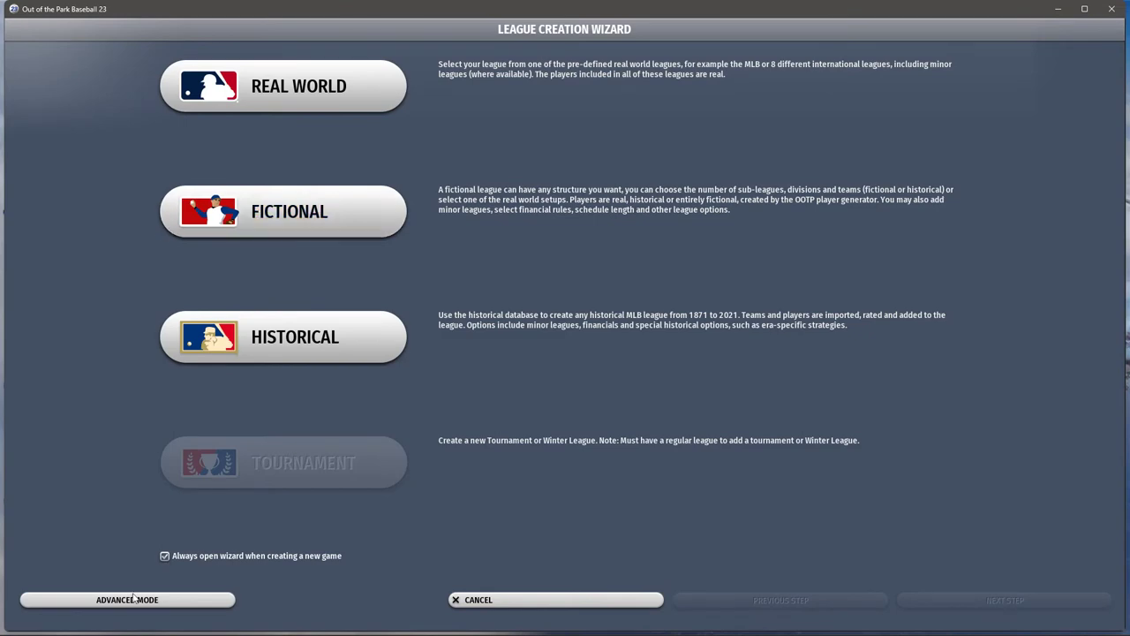
pyautogui.click(125, 599)
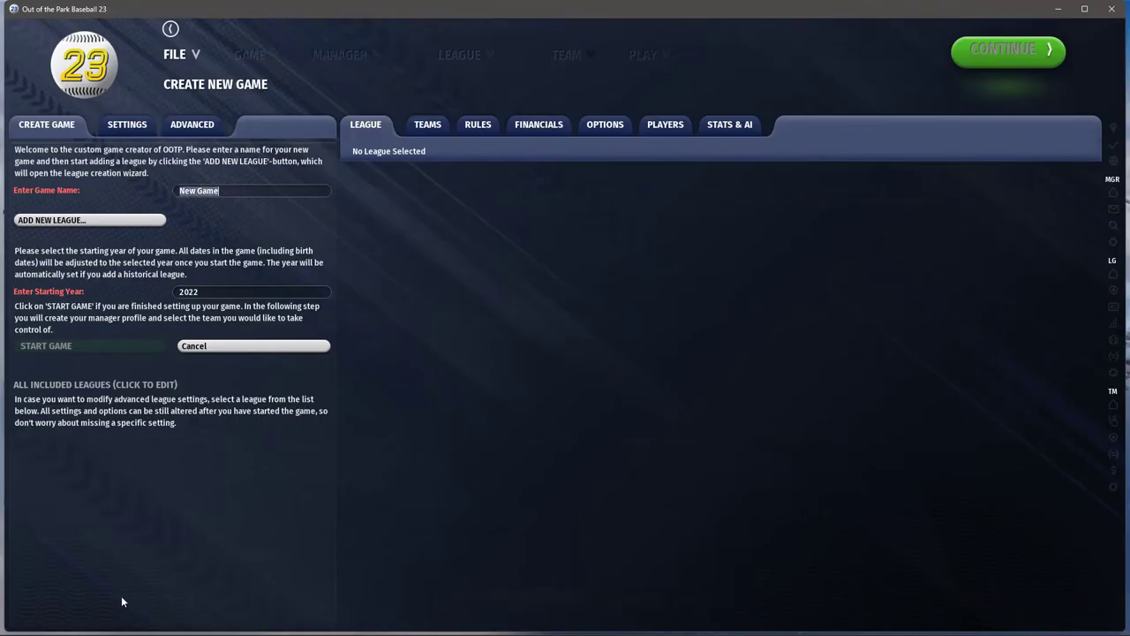
# Name the game 'Mythic League Baseball' and set the starting year to 1881
pyautogui.write('Mythic')
pyautogui.click(211, 290)
pyautogui.write('1881')
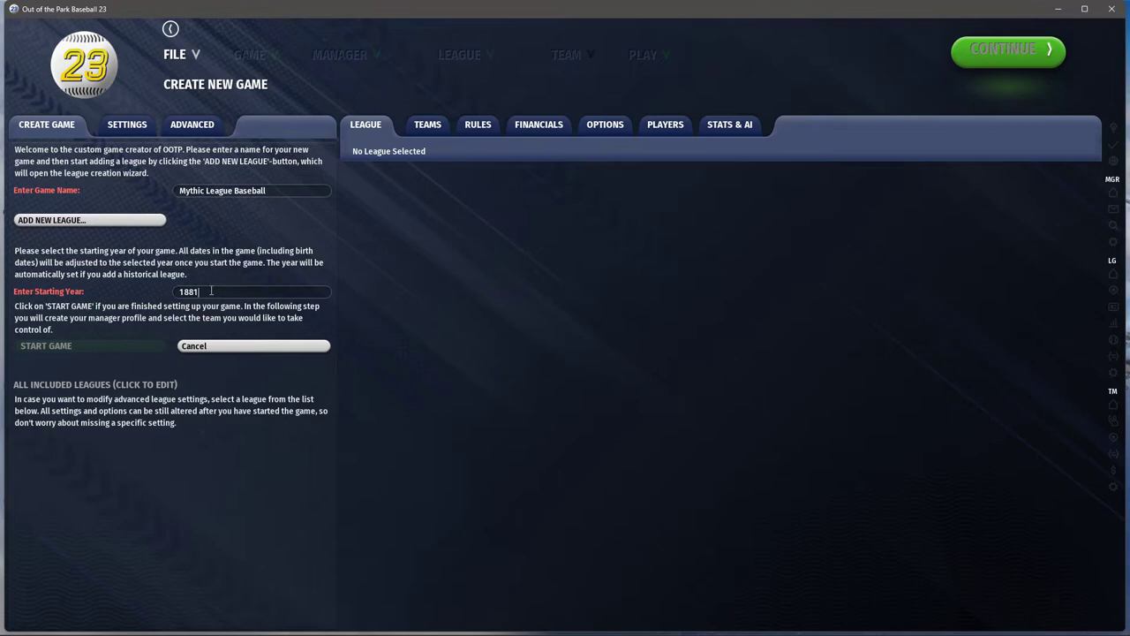
# Add a default fictional league and re-enter 1881 as the starting year
pyautogui.click(95, 223)
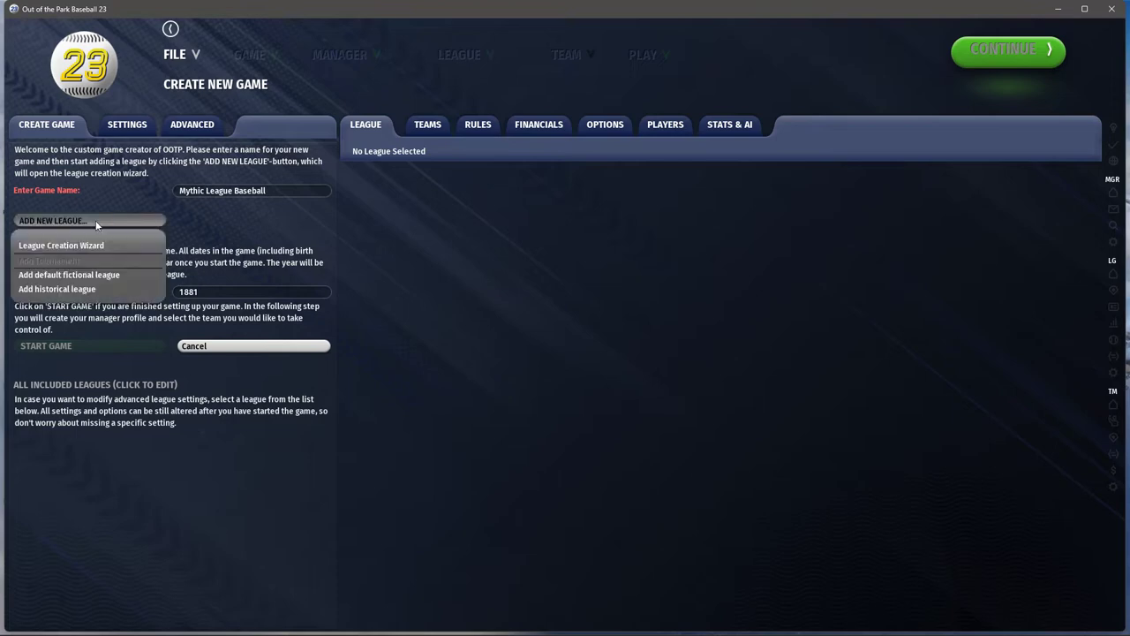
pyautogui.click(69, 276)
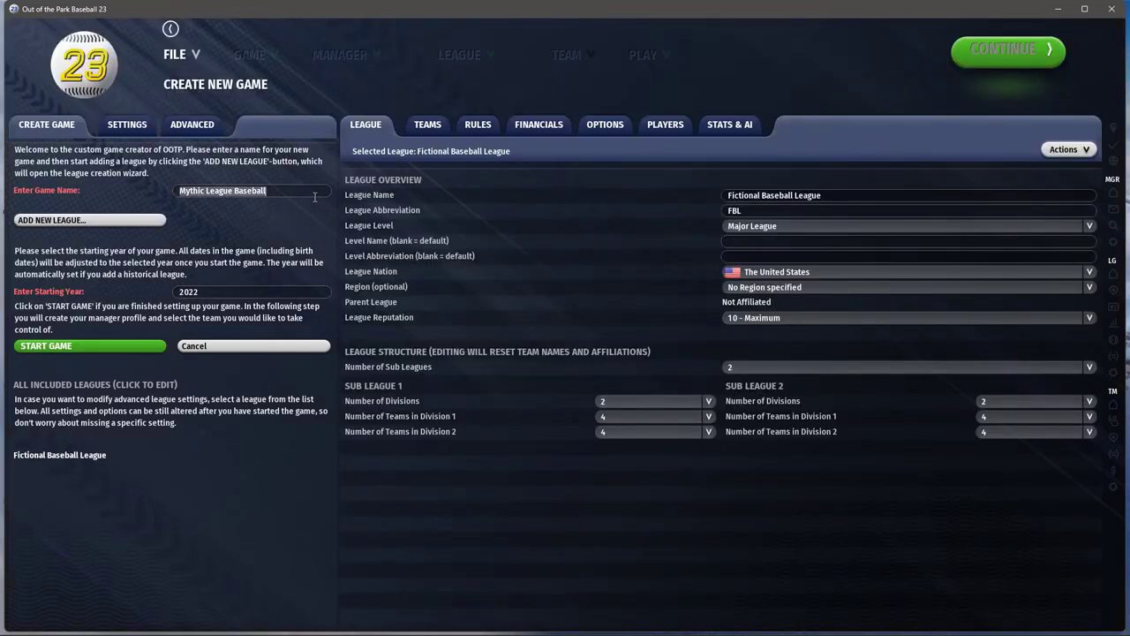
pyautogui.click(204, 290)
pyautogui.write('1881')
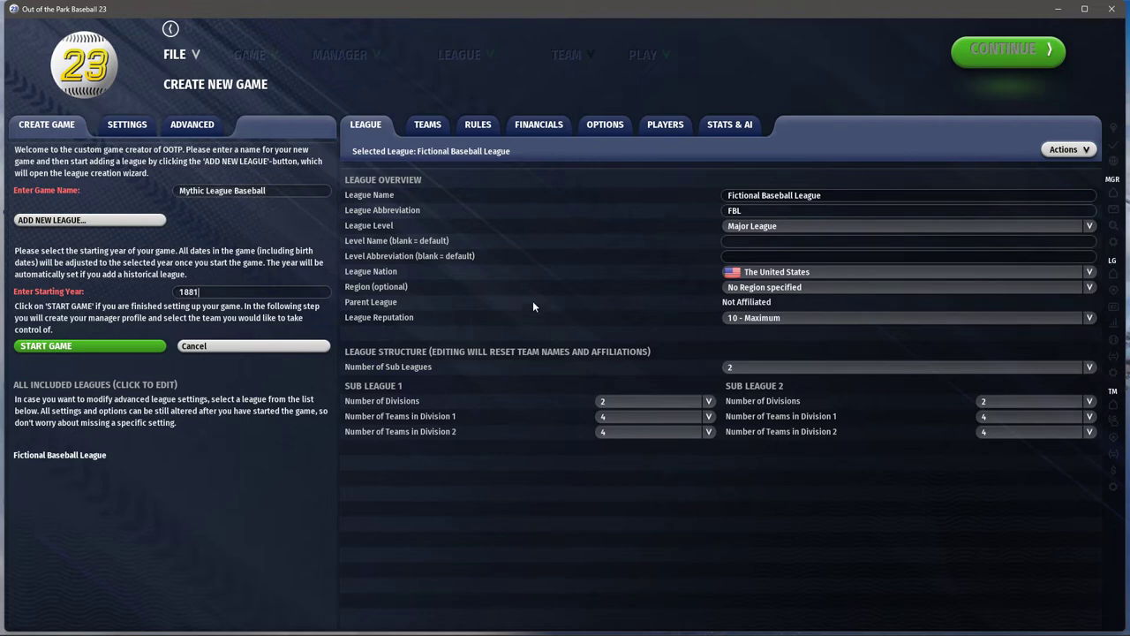
# Review the league's Advanced, Teams and League tabs, then return to the game settings
pyautogui.click(197, 129)
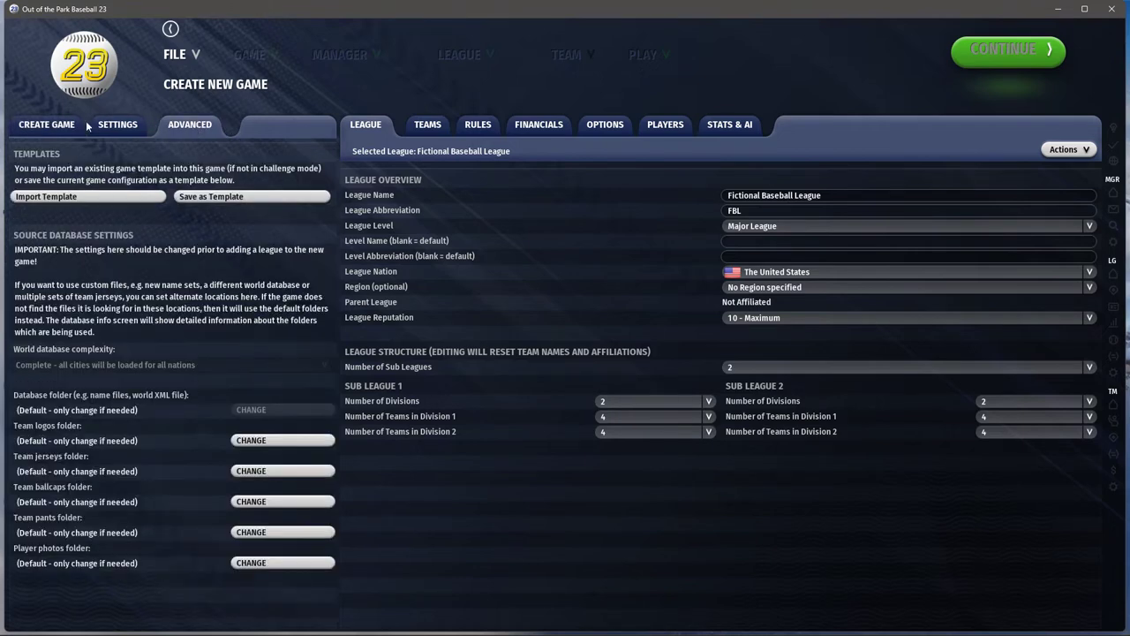
pyautogui.click(431, 125)
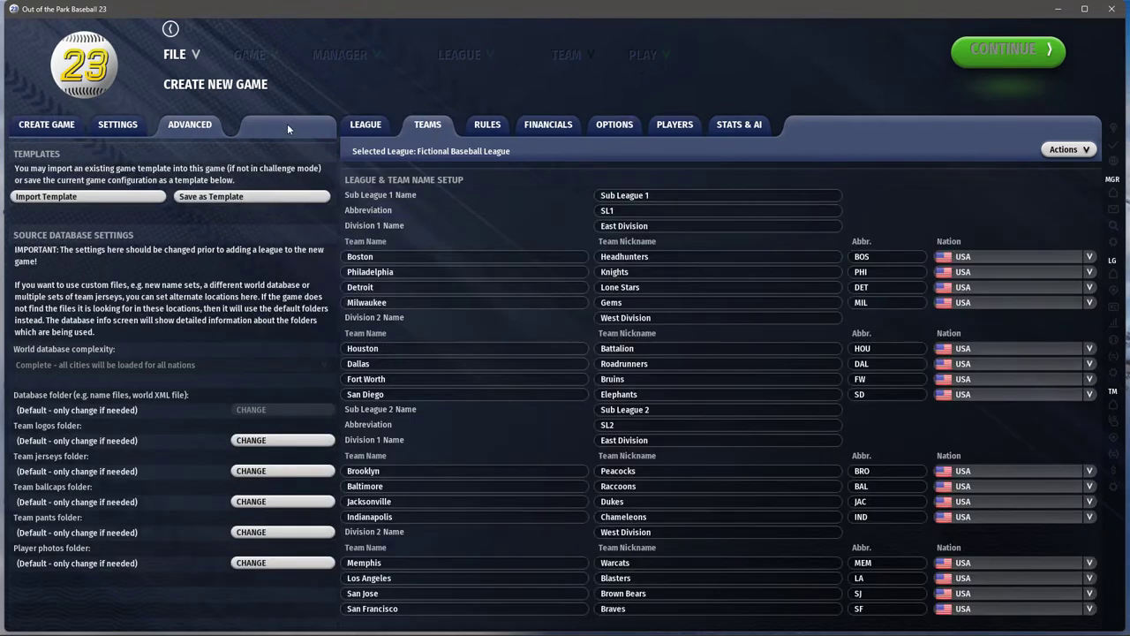
pyautogui.click(362, 124)
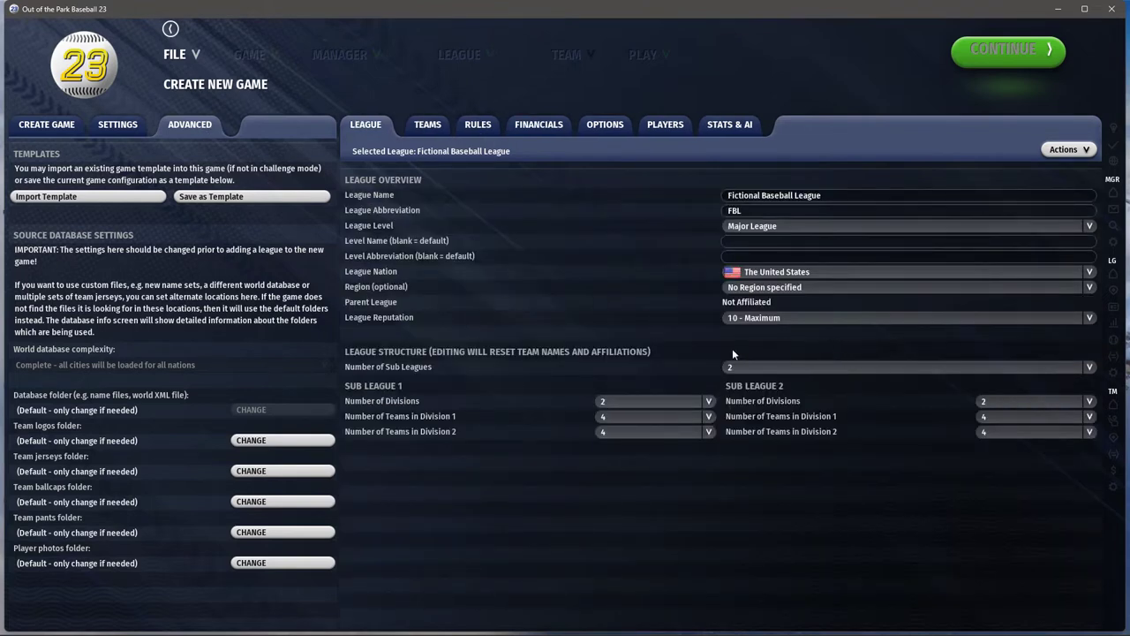
pyautogui.click(41, 128)
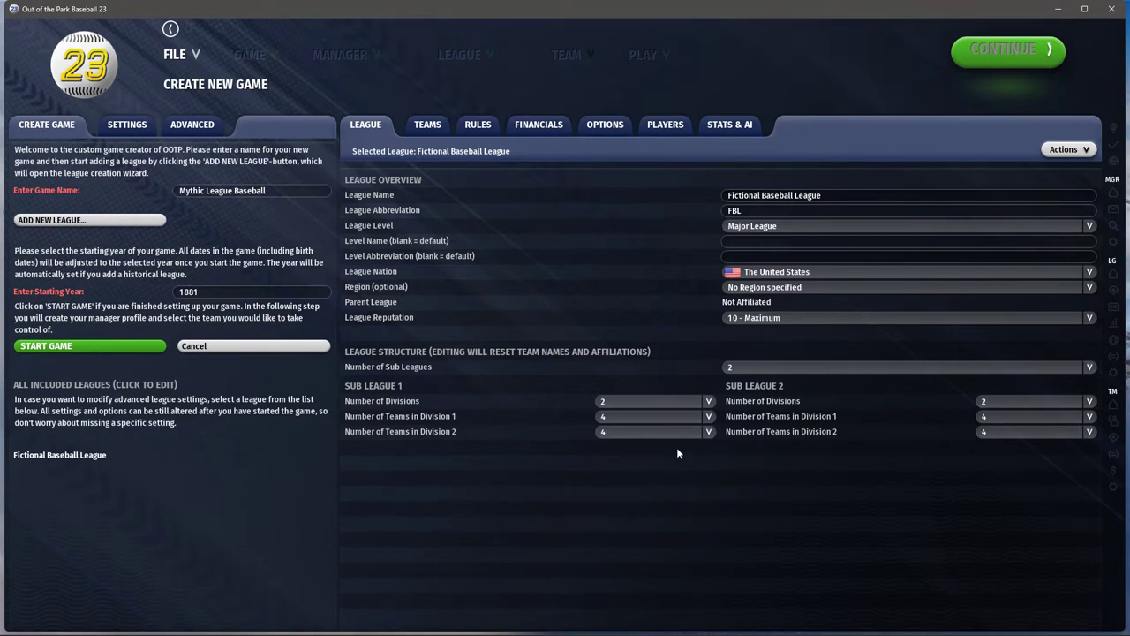
# Set League Structure to 1 sub league, 1 division and 8 teams in Division 1
pyautogui.click(733, 371)
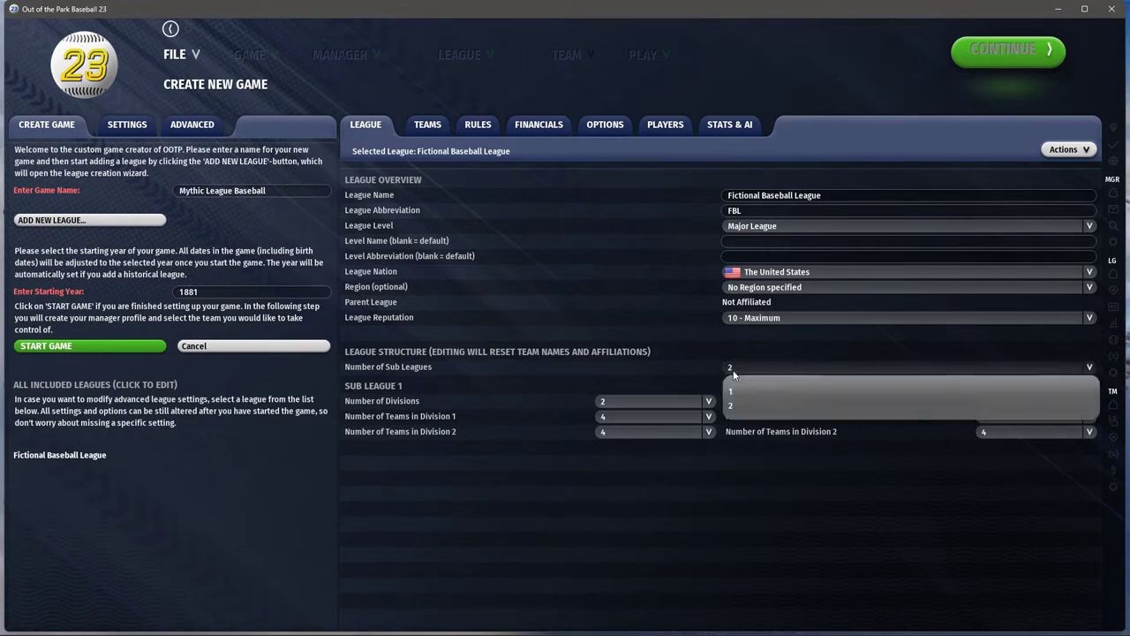
pyautogui.click(732, 392)
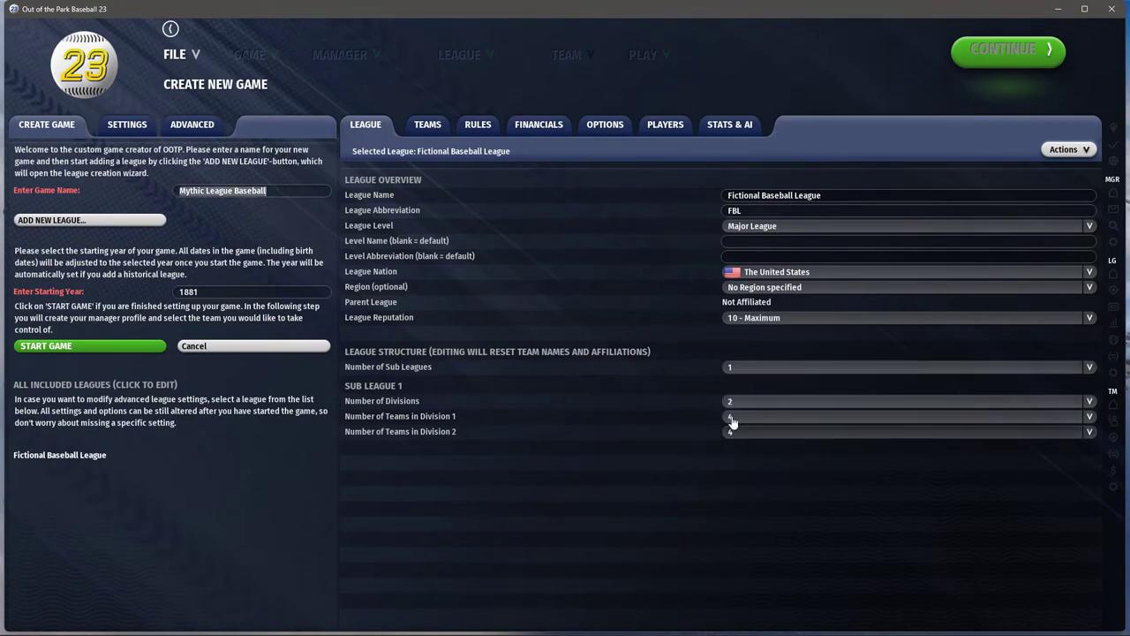
pyautogui.click(731, 402)
pyautogui.click(759, 45)
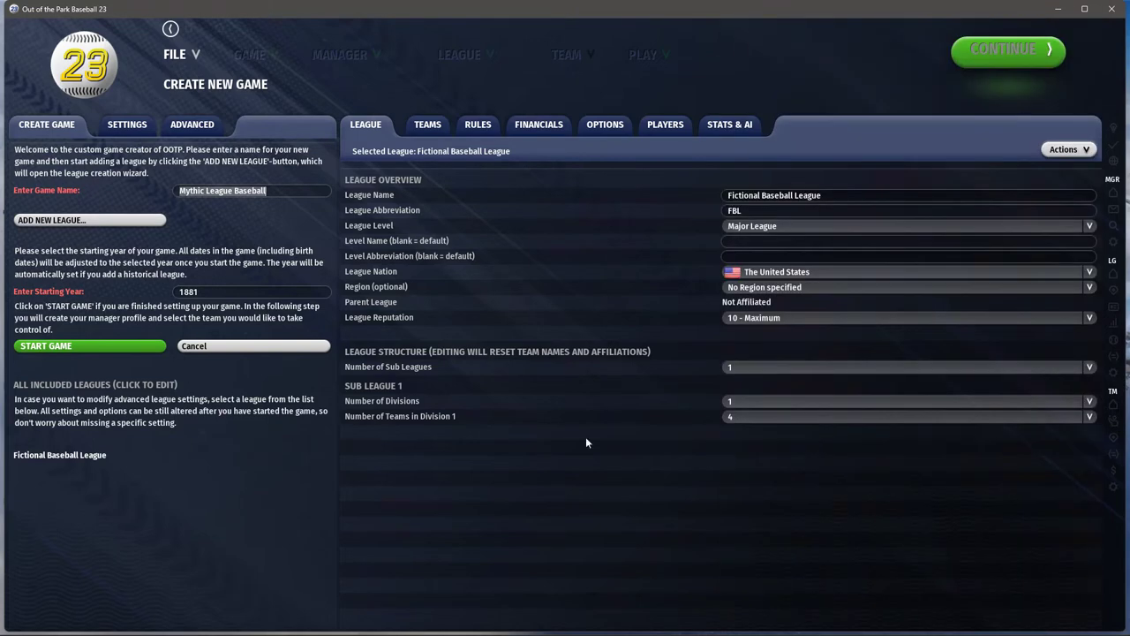
pyautogui.click(759, 416)
pyautogui.click(731, 119)
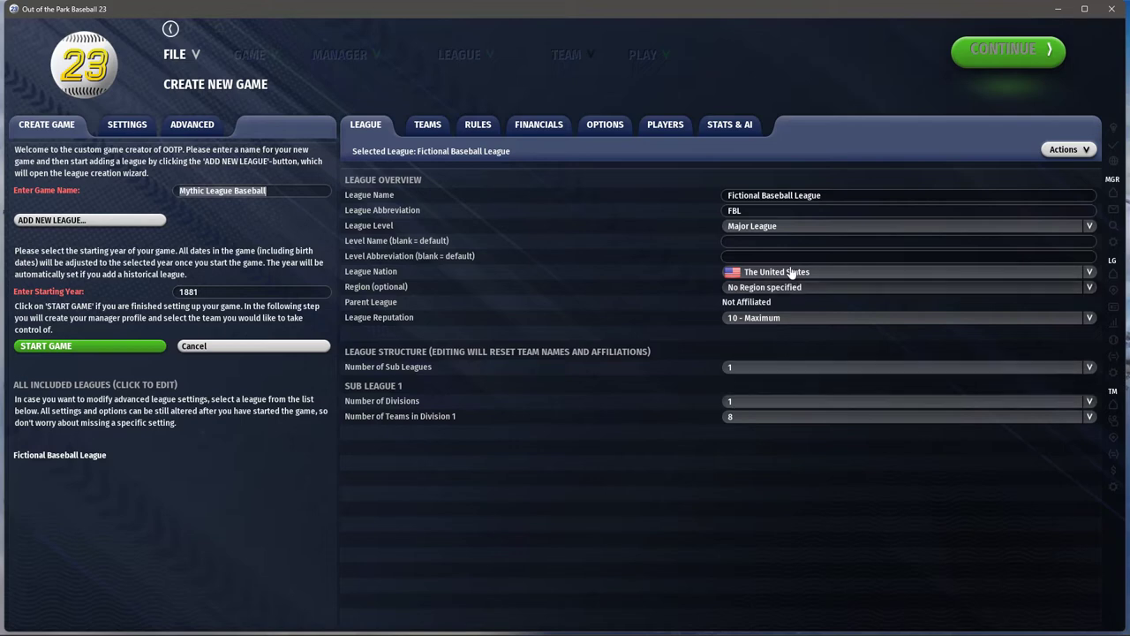
# Change the league name to 'American Alliance' and its abbreviation to AA, then show its team list
pyautogui.click(837, 197)
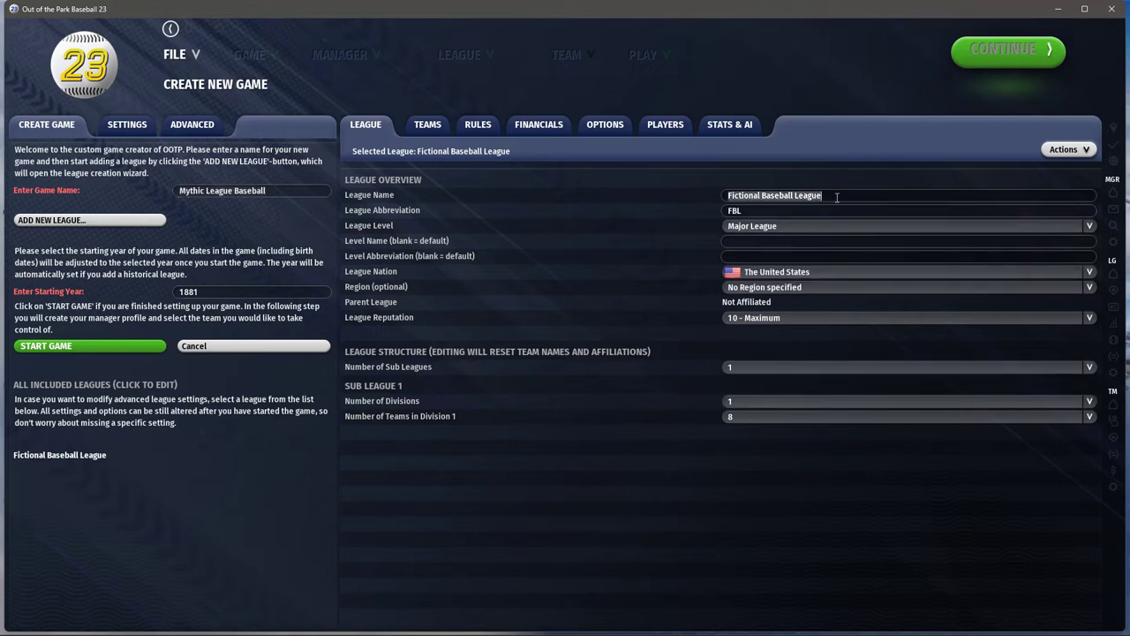
pyautogui.write('American Allic')
pyautogui.press('BackSpace')
pyautogui.write('anc')
pyautogui.press('BackSpace')
pyautogui.press('BackSpace')
pyautogui.write('nce')
pyautogui.press('Tab')
pyautogui.write('AA')
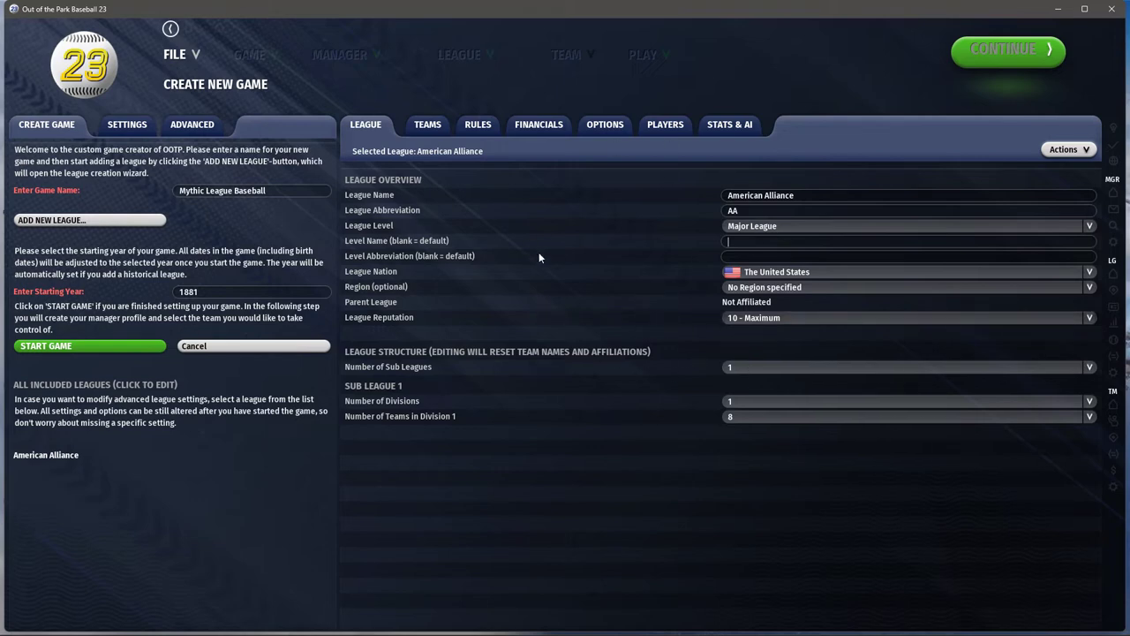
pyautogui.click(427, 124)
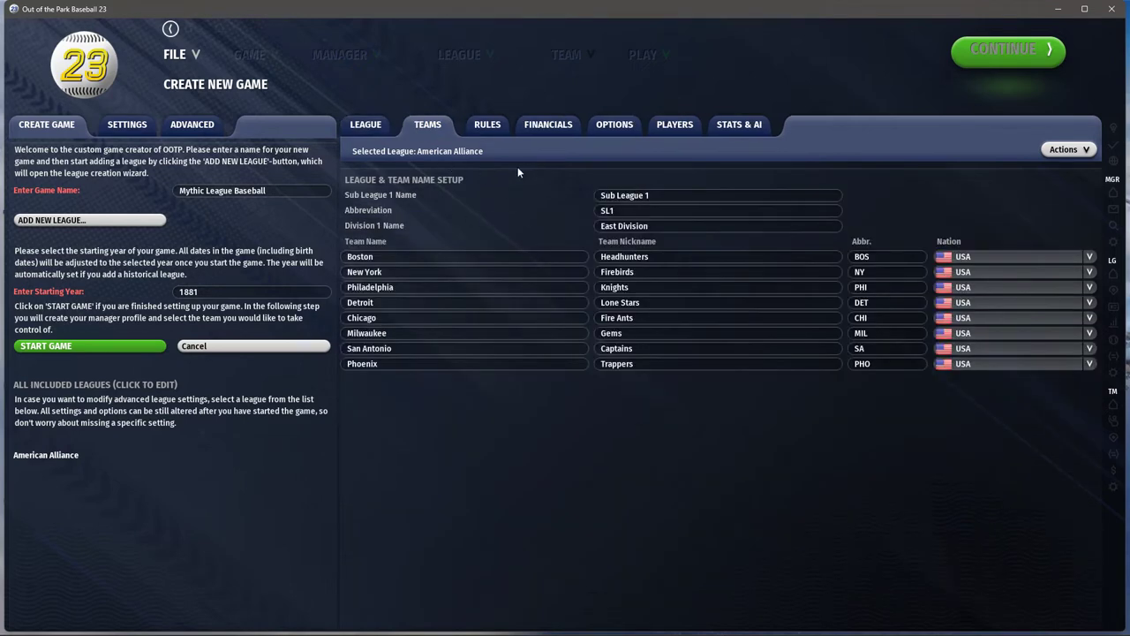
# Name the sub league 'American Alliance' (AA) and clear the Division 1 name
pyautogui.click(691, 197)
pyautogui.write('American Alliance')
pyautogui.press('Tab')
pyautogui.write('AA')
pyautogui.press('Tab')
pyautogui.press('BackSpace')
pyautogui.press('Tab')
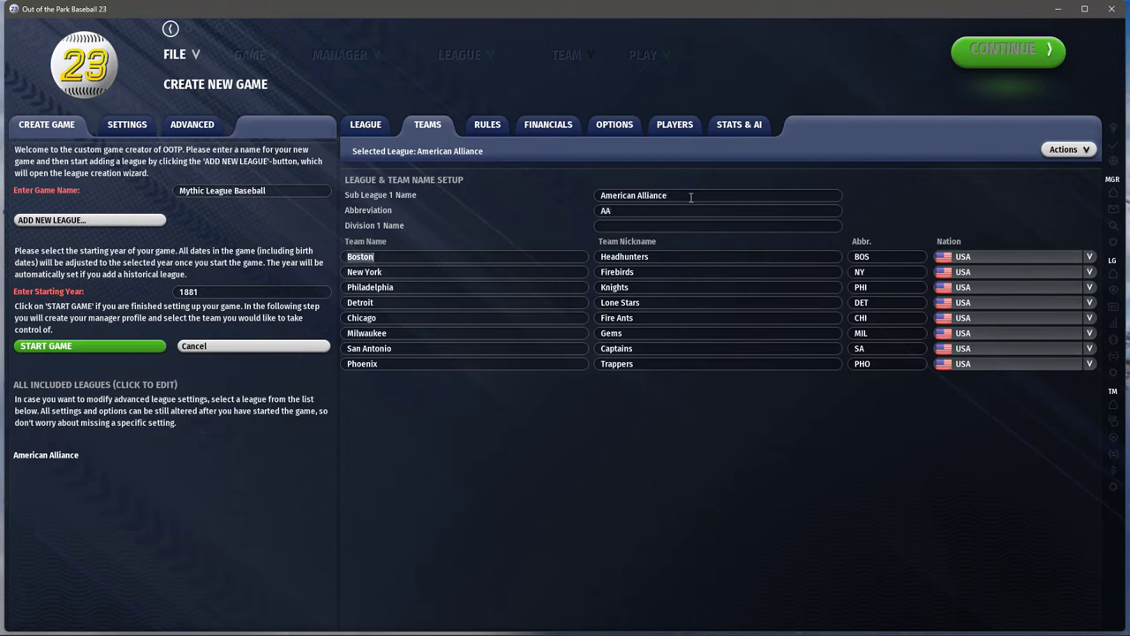
# Rename the first two teams Albany Club (ALB) and Baltimore Club (BAL)
pyautogui.press('BackSpace')
pyautogui.write('Albany')
pyautogui.press('Tab')
pyautogui.write('Club')
pyautogui.press('Tab')
pyautogui.write('ALB')
pyautogui.press('Tab')
pyautogui.write('Baltimore')
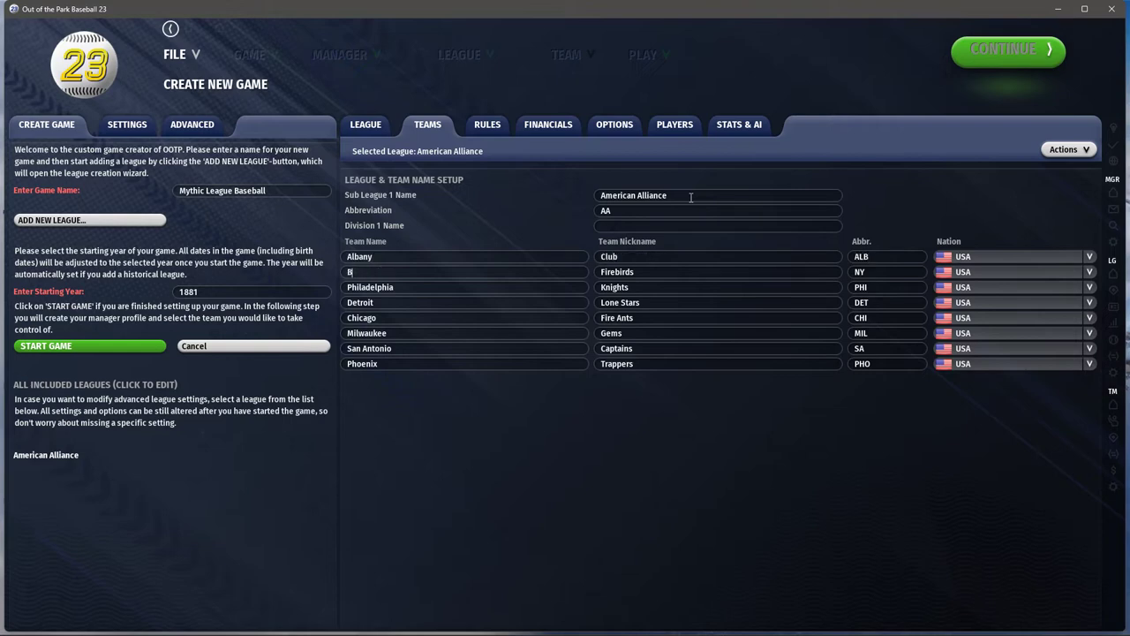
pyautogui.press('Tab')
pyautogui.write('Club')
pyautogui.press('Tab')
pyautogui.write('BAL')
# Rename the third and fourth teams Boston Club (BOS) and Brooklyn Club (BRO)
pyautogui.press('Tab')
pyautogui.write('Boston')
pyautogui.press('Tab')
pyautogui.write('Club')
pyautogui.press('Tab')
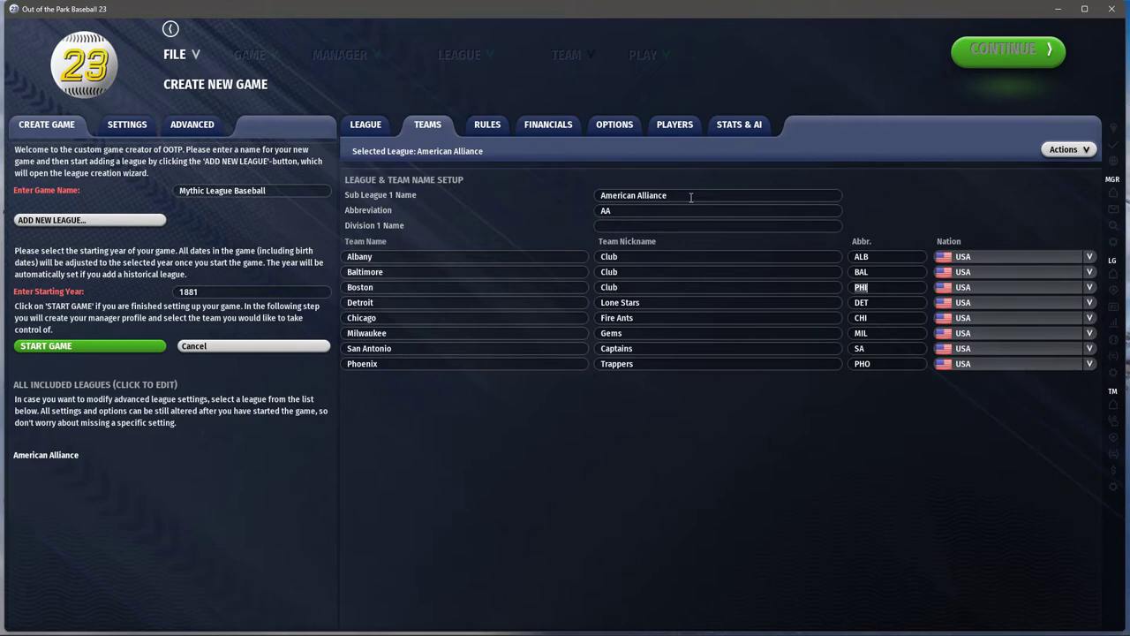
pyautogui.write('BOS')
pyautogui.press('Tab')
pyautogui.write('Brooklyn')
pyautogui.press('Tab')
pyautogui.write('Club')
pyautogui.press('Tab')
pyautogui.write('BRO')
# Rename the fifth and sixth teams New York Club (NY) and Philadelphia (PHI)
pyautogui.press('Tab')
pyautogui.write('New York')
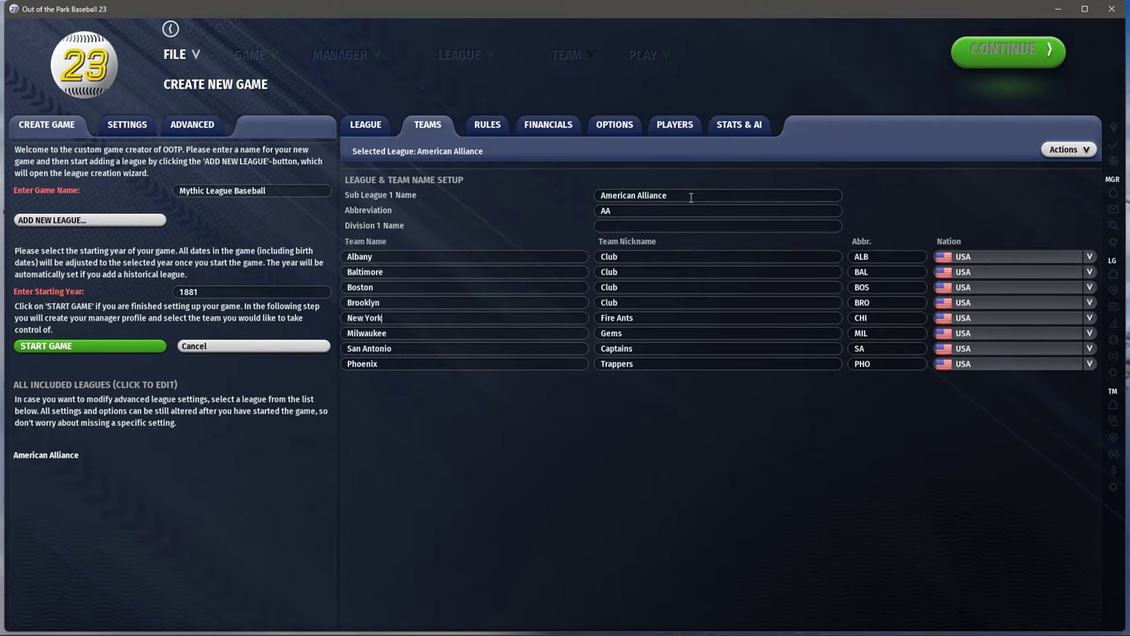
pyautogui.press('Tab')
pyautogui.write('Club')
pyautogui.press('Tab')
pyautogui.write('NY')
pyautogui.press('Tab')
pyautogui.write('Philadelphia')
pyautogui.press('Tab')
# Replace San Antonio and Phoenix with Providence Club (PRO) and Washington Club (WAS)
pyautogui.write('Club')
pyautogui.press('Tab')
pyautogui.write('PHI')
pyautogui.press('Tab')
pyautogui.write('Providence')
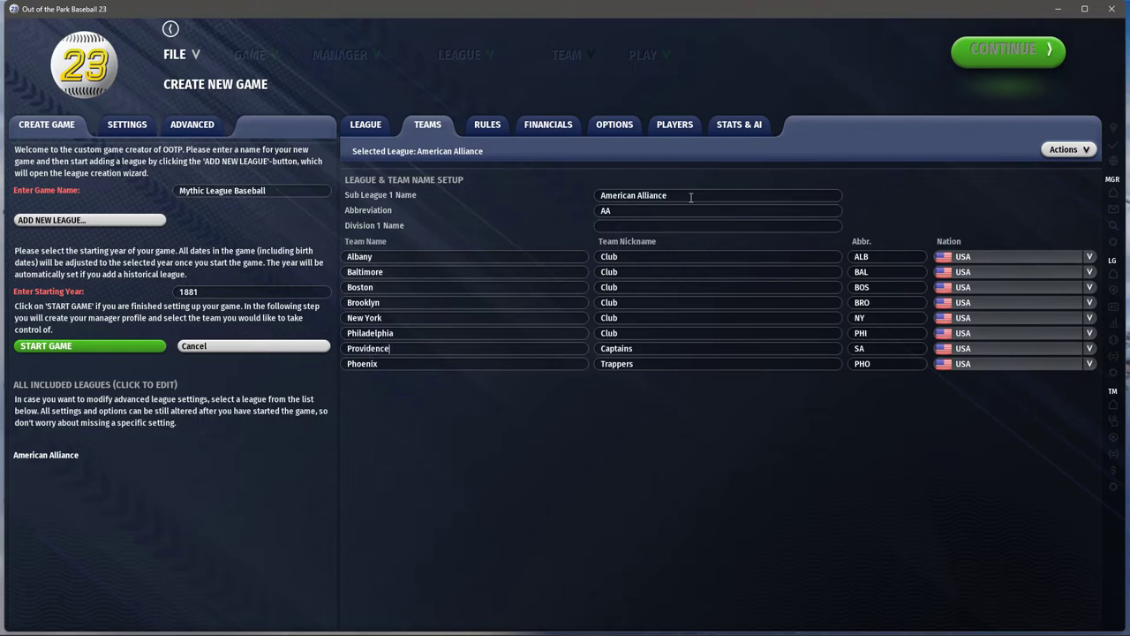
pyautogui.press('Tab')
pyautogui.write('Club')
pyautogui.press('Tab')
pyautogui.write('PRO')
pyautogui.press('Tab')
pyautogui.write('Washington')
pyautogui.press('Tab')
pyautogui.write('Club')
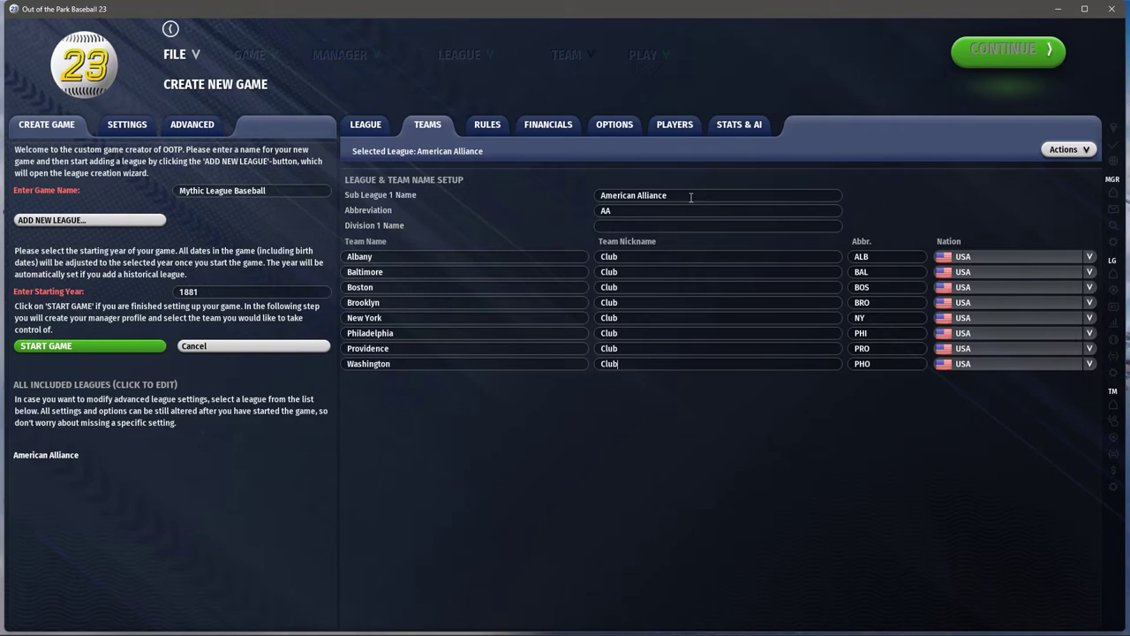
pyautogui.press('Tab')
pyautogui.write('WAS')
# In the league rules, set Minimum Batters Faced to 1
pyautogui.click(483, 129)
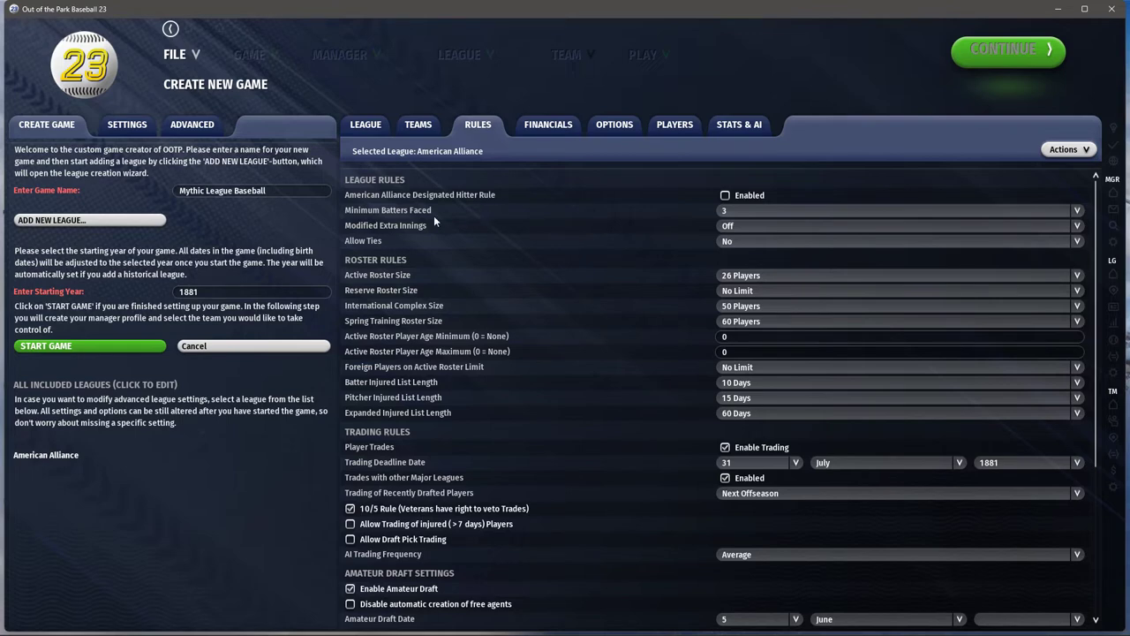
pyautogui.click(726, 210)
pyautogui.click(727, 232)
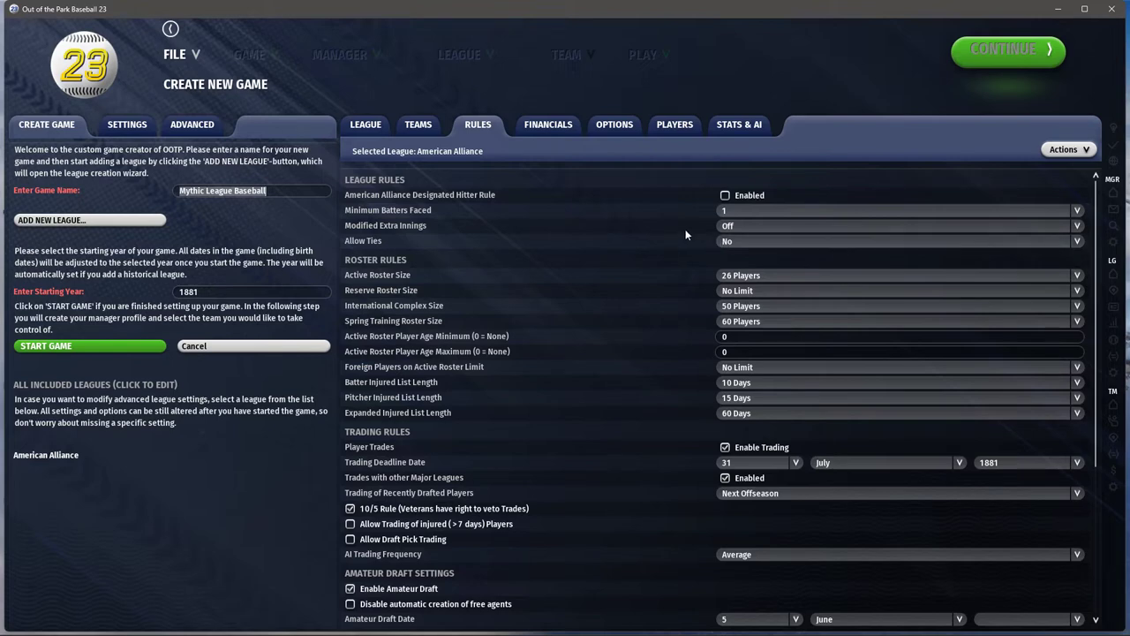
# Set the active roster to 18 players and the international complex and reserve rosters to 15
pyautogui.click(768, 275)
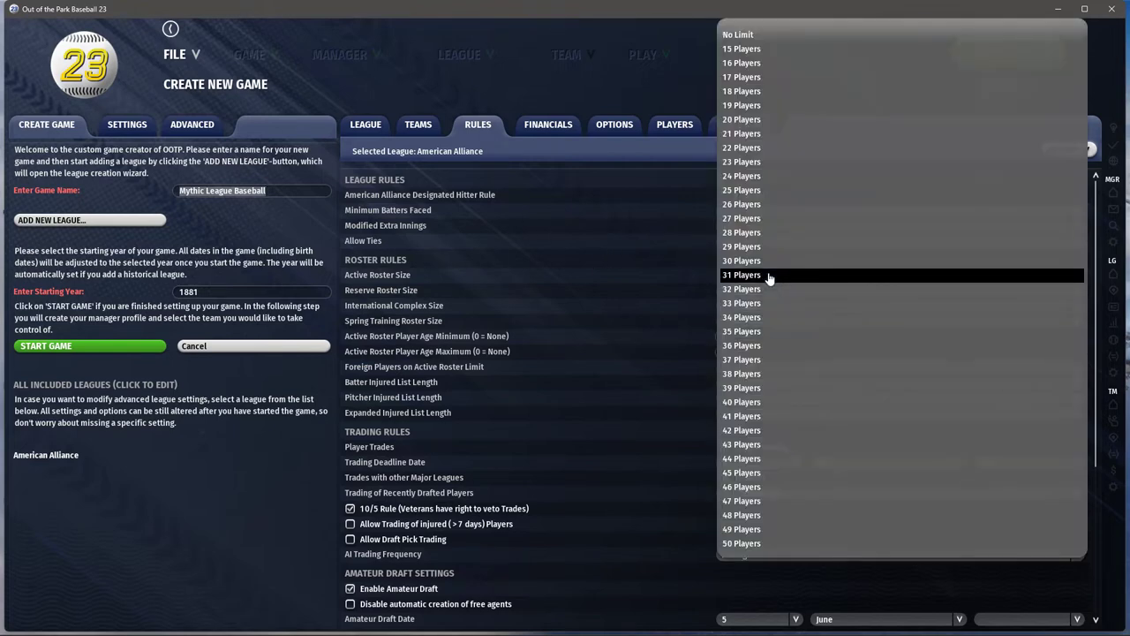
pyautogui.click(752, 92)
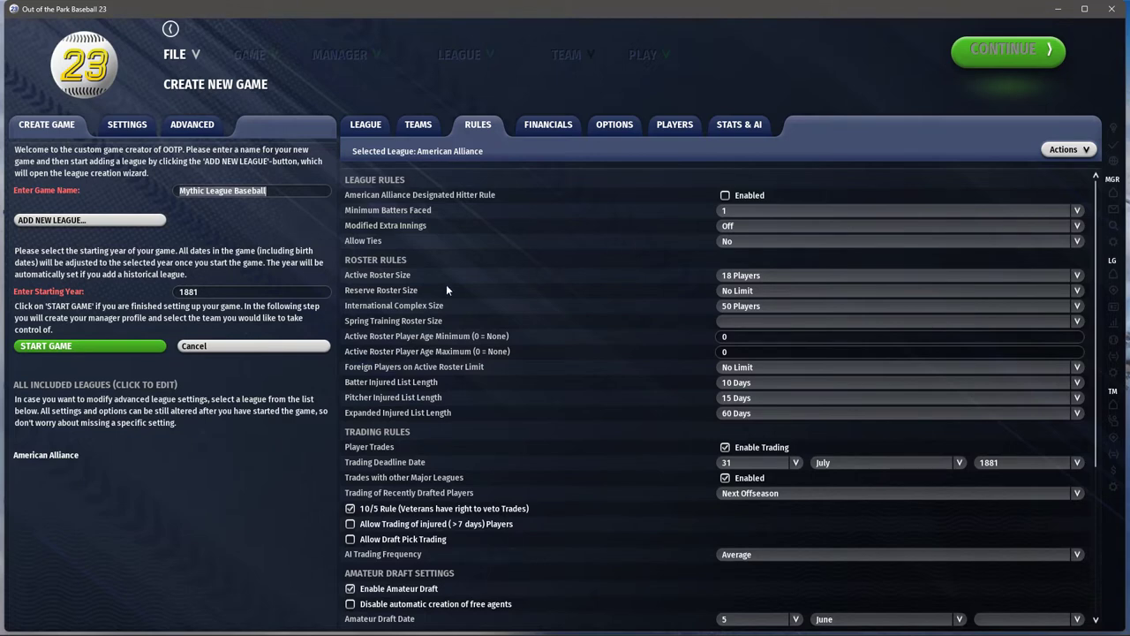
pyautogui.click(839, 321)
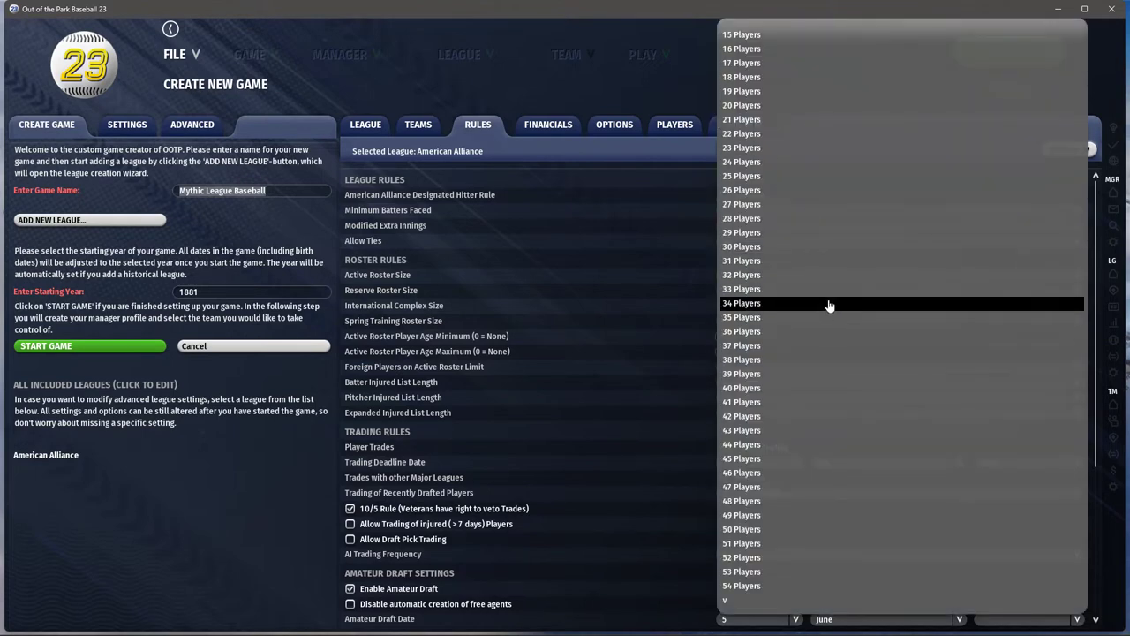
pyautogui.click(570, 364)
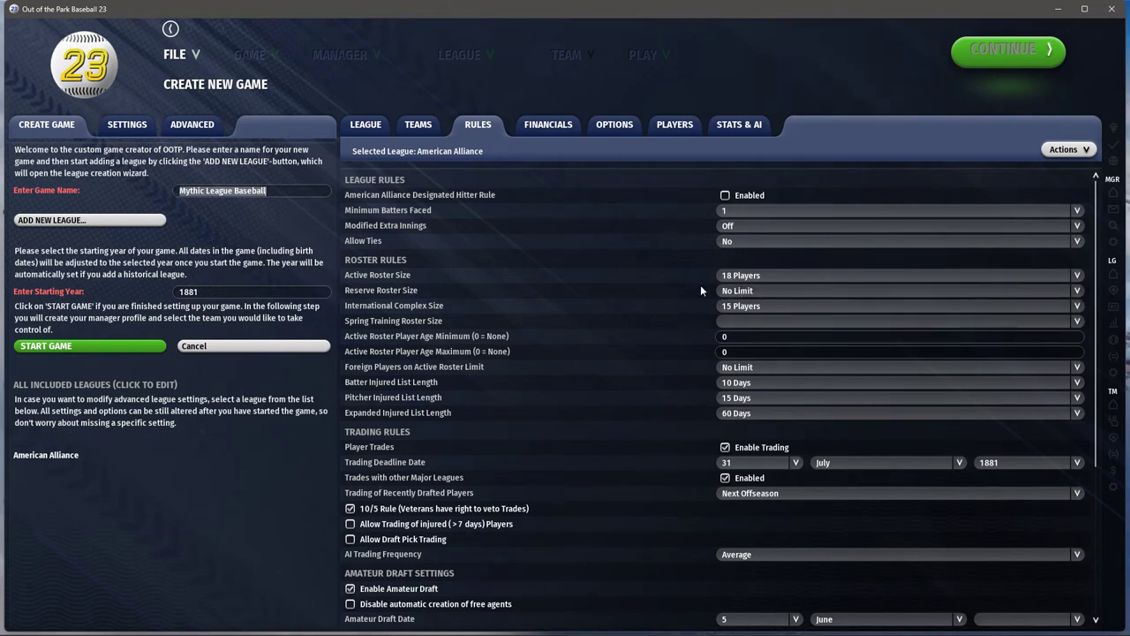
pyautogui.click(732, 290)
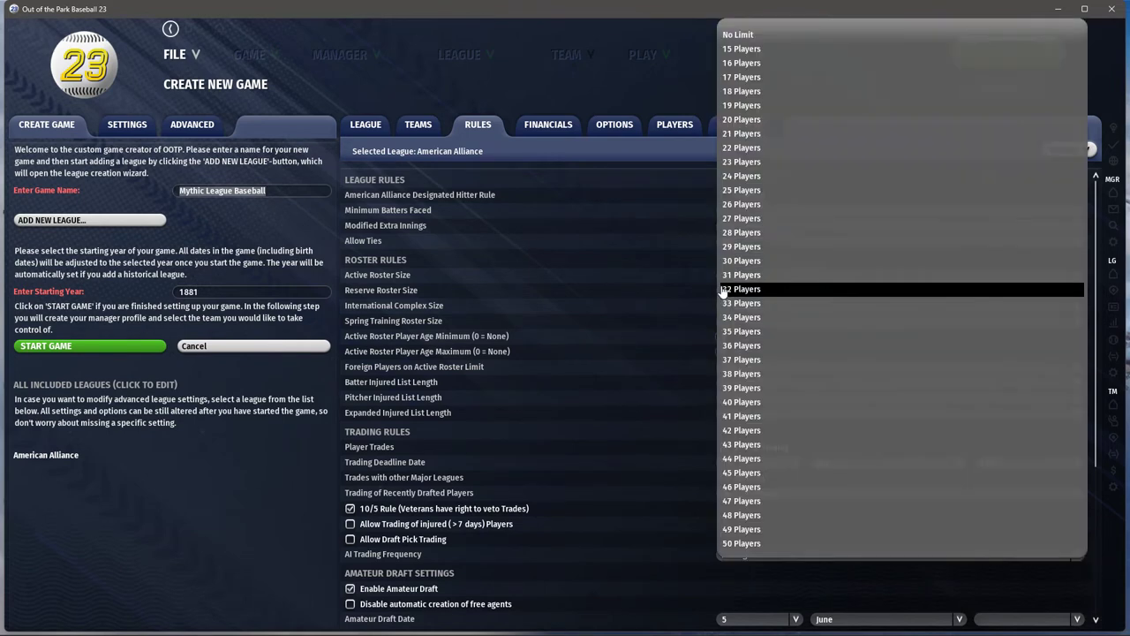
pyautogui.click(742, 49)
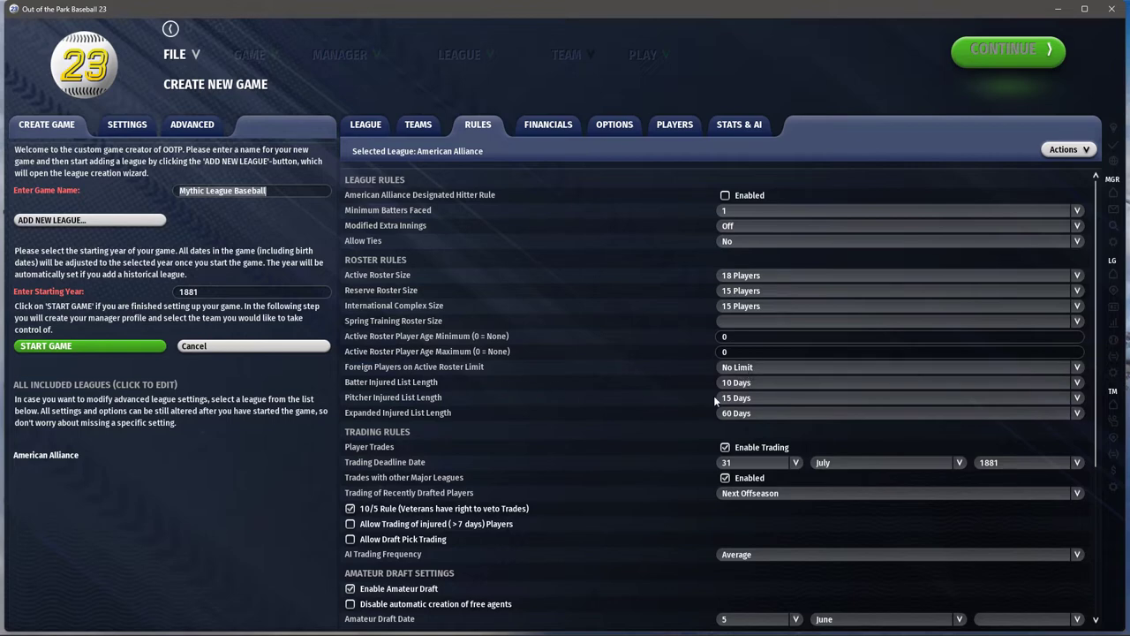
# Set both Batter and Pitcher Injured List Length to 14 Days
pyautogui.click(740, 398)
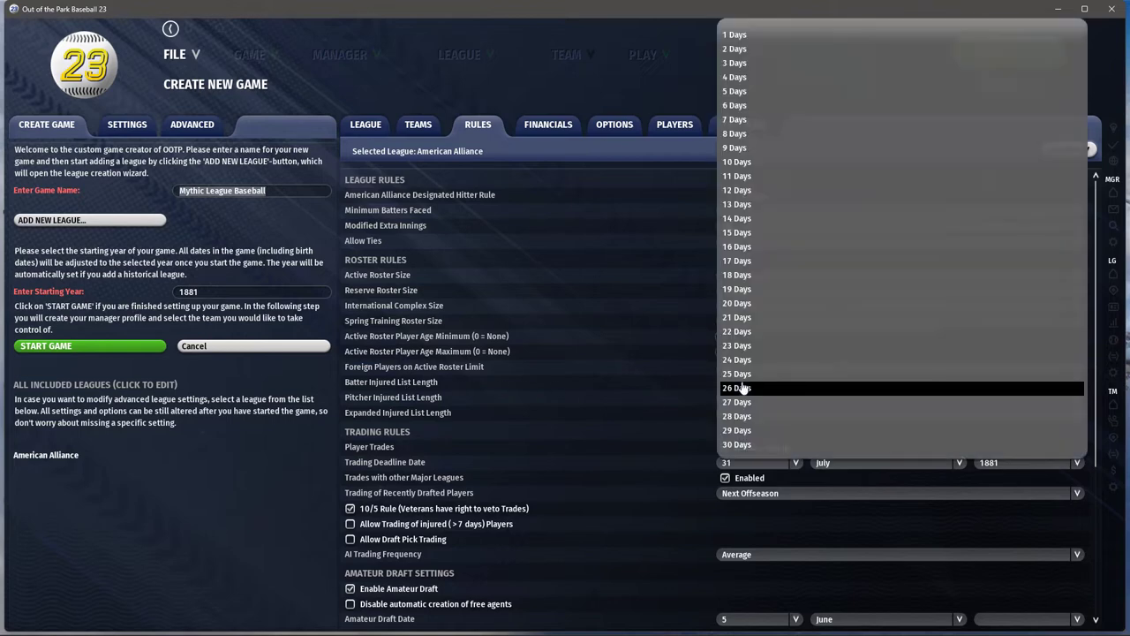
pyautogui.click(762, 224)
pyautogui.click(726, 399)
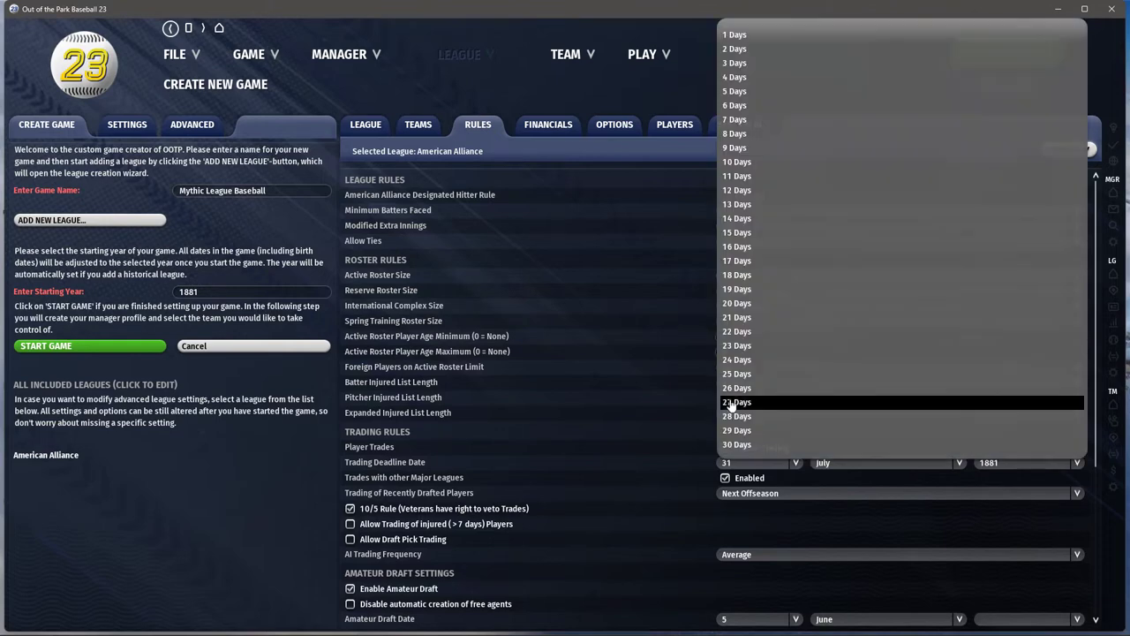
pyautogui.click(736, 218)
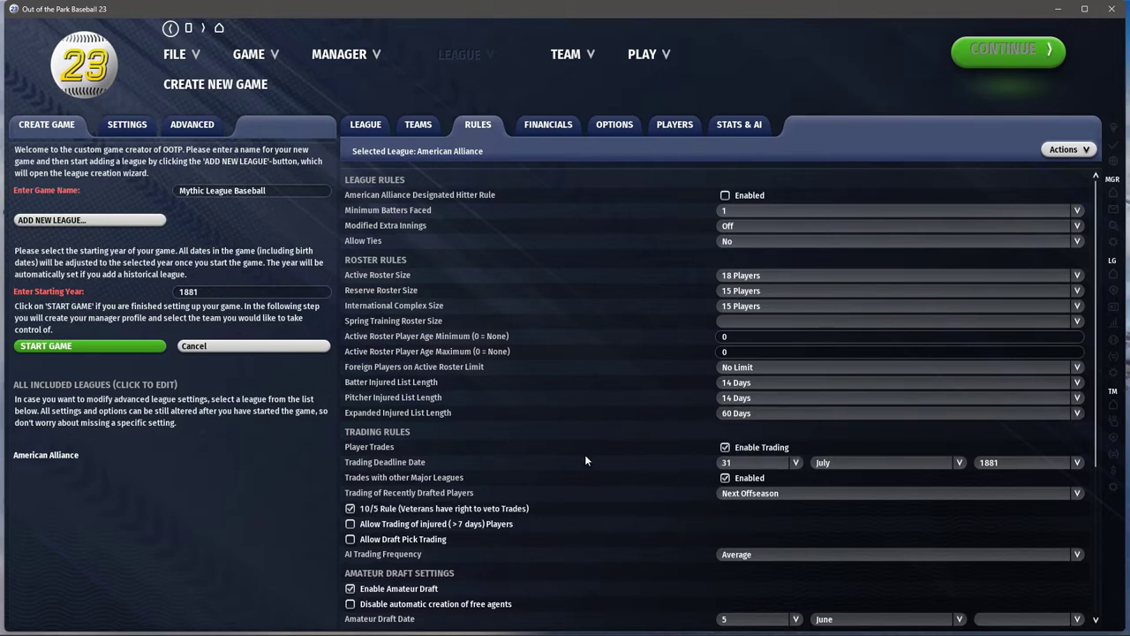
# Make recently drafted players tradable Immediately, disable the 10/5 Rule, and allow trading injured players
pyautogui.scroll(-1, 530, 461)
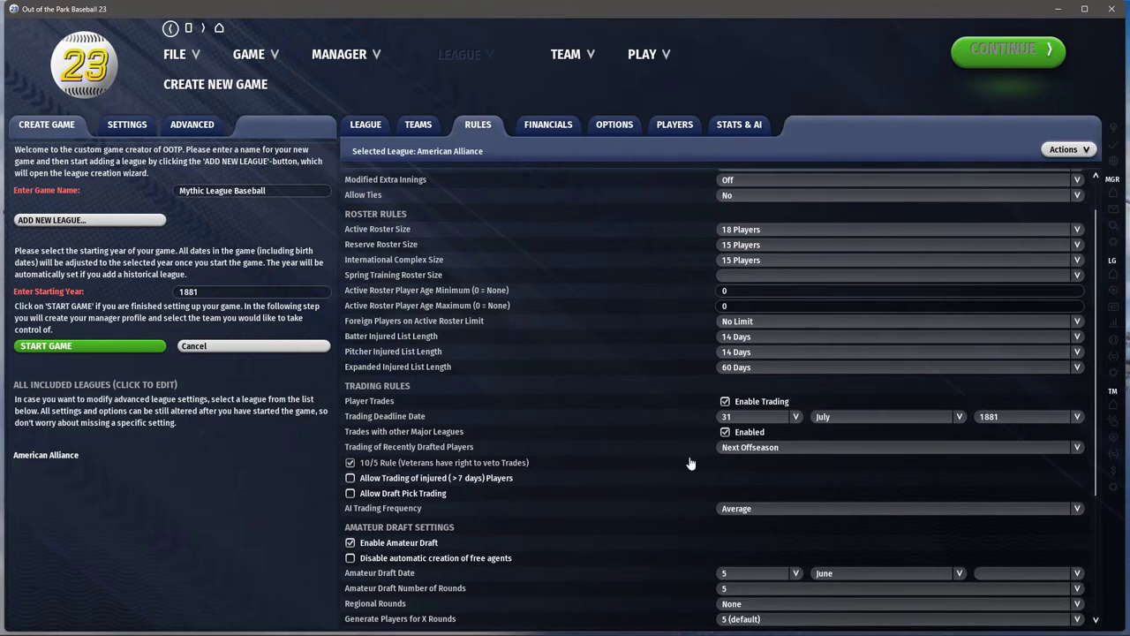
pyautogui.click(737, 447)
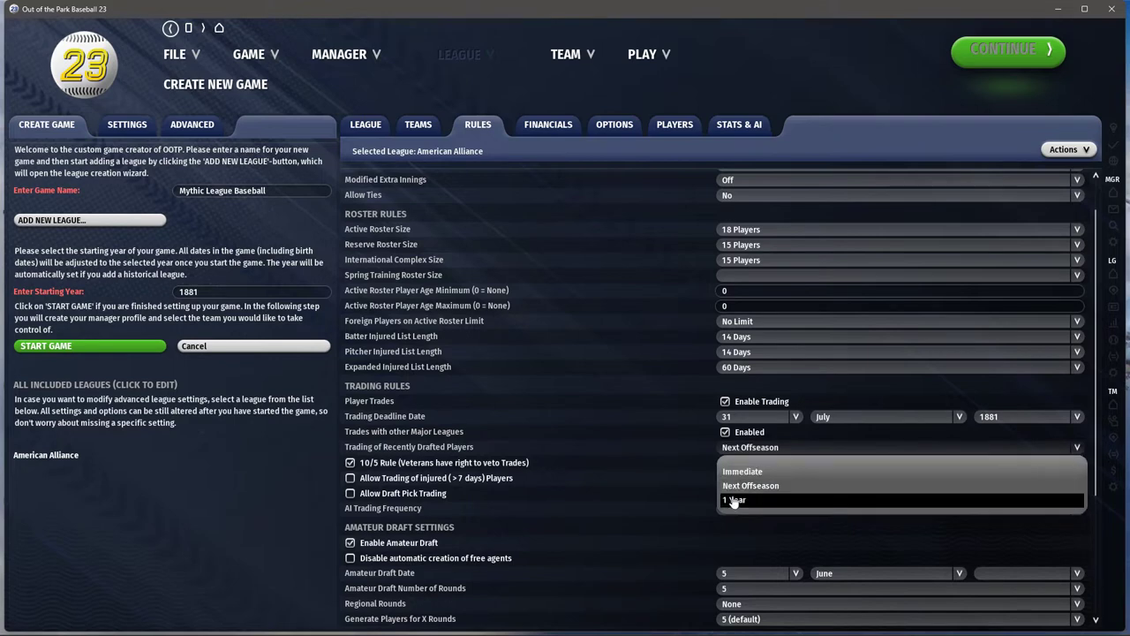
pyautogui.click(742, 472)
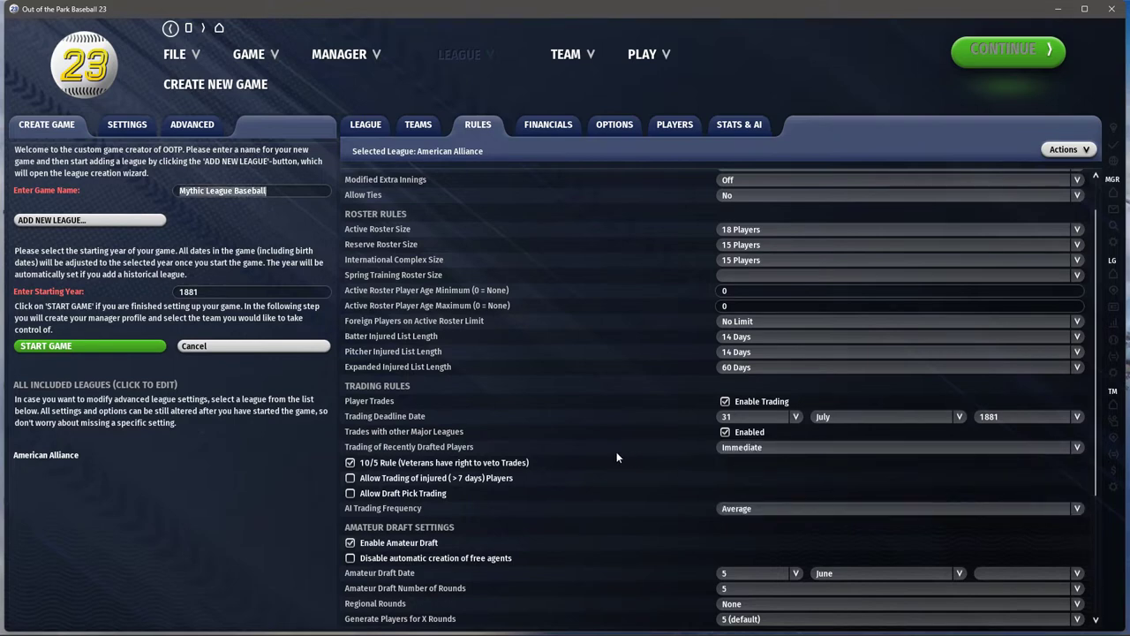
pyautogui.click(350, 465)
pyautogui.click(350, 478)
# Set AI Trading Frequency to Almost Never
pyautogui.scroll(-2, 527, 506)
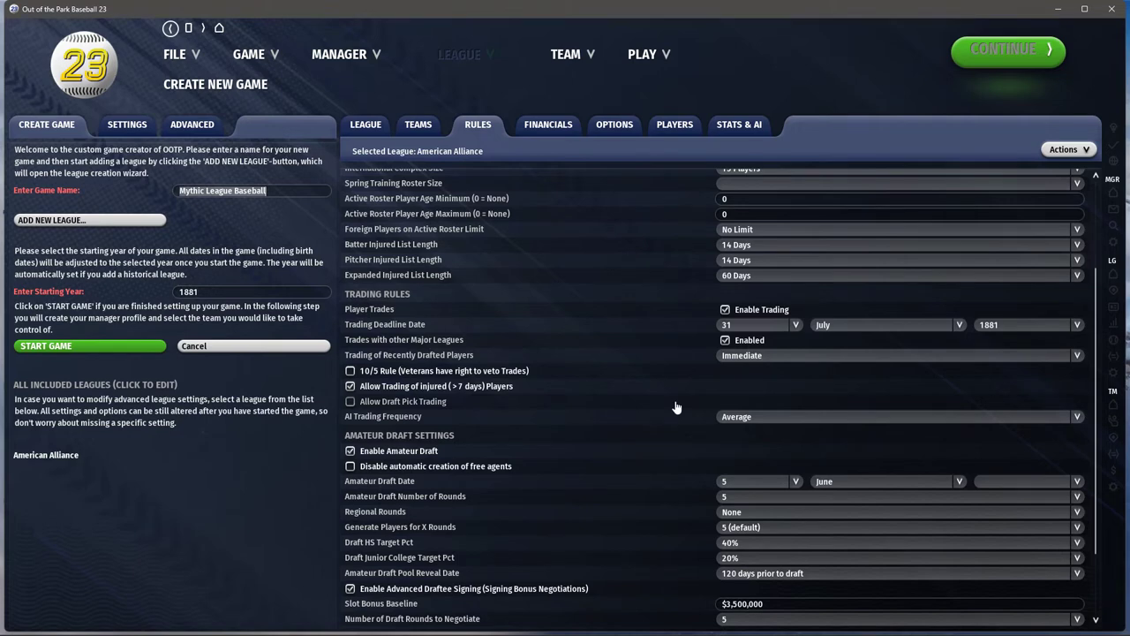
pyautogui.click(760, 417)
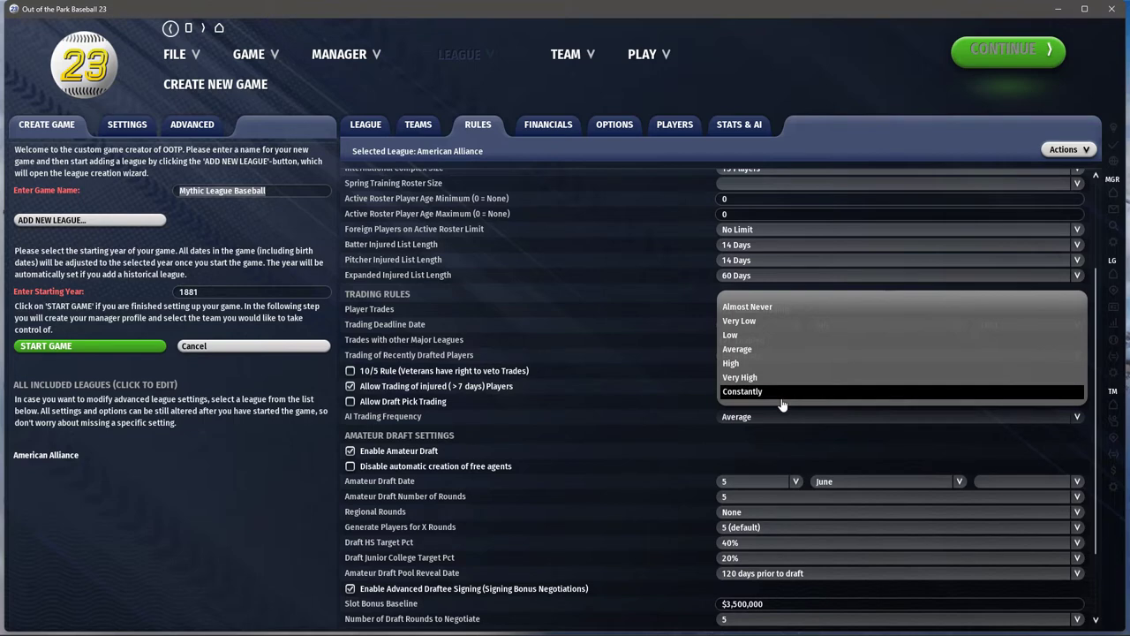
pyautogui.click(783, 308)
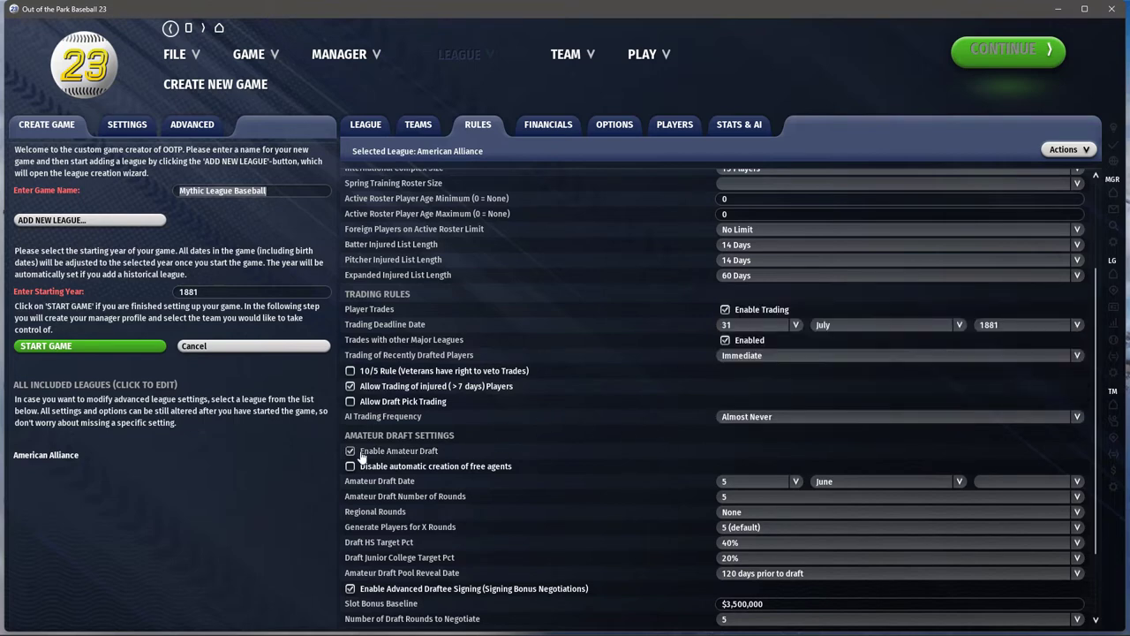
# Toggle Enable Amateur Draft off and back on, and check Disable automatic creation of free agents
pyautogui.click(350, 452)
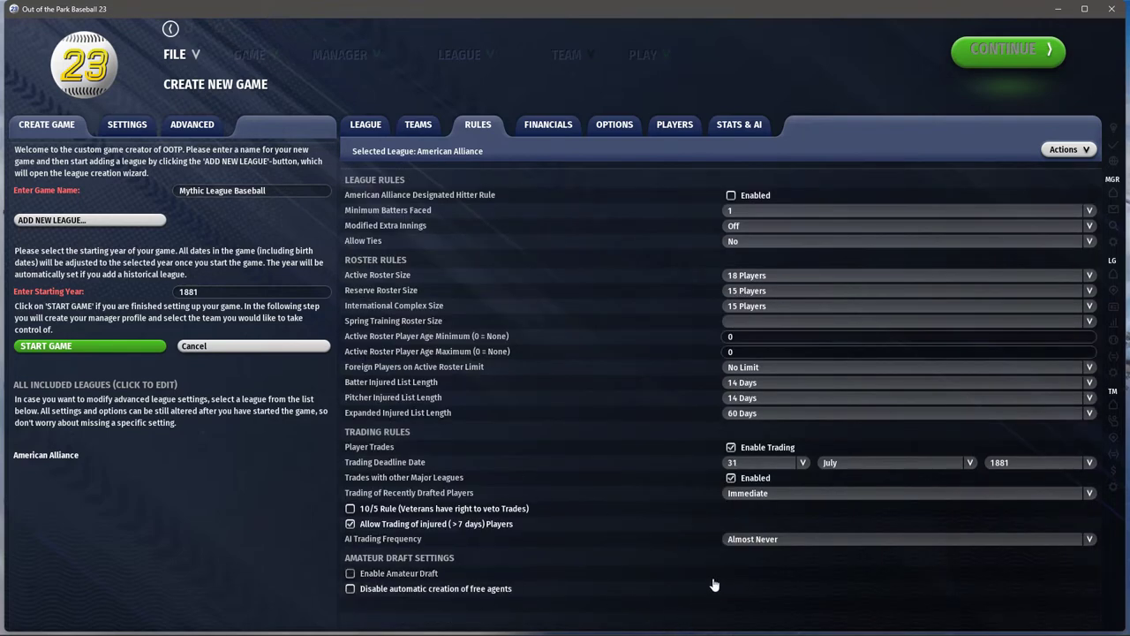
pyautogui.click(385, 574)
pyautogui.scroll(-5, 583, 536)
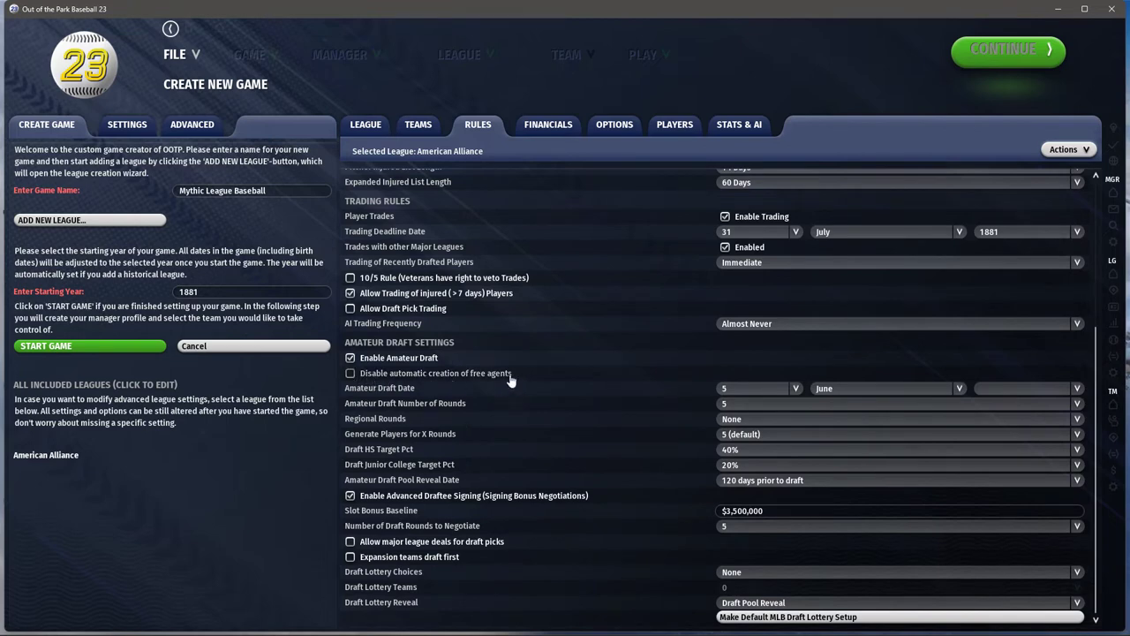
pyautogui.click(350, 373)
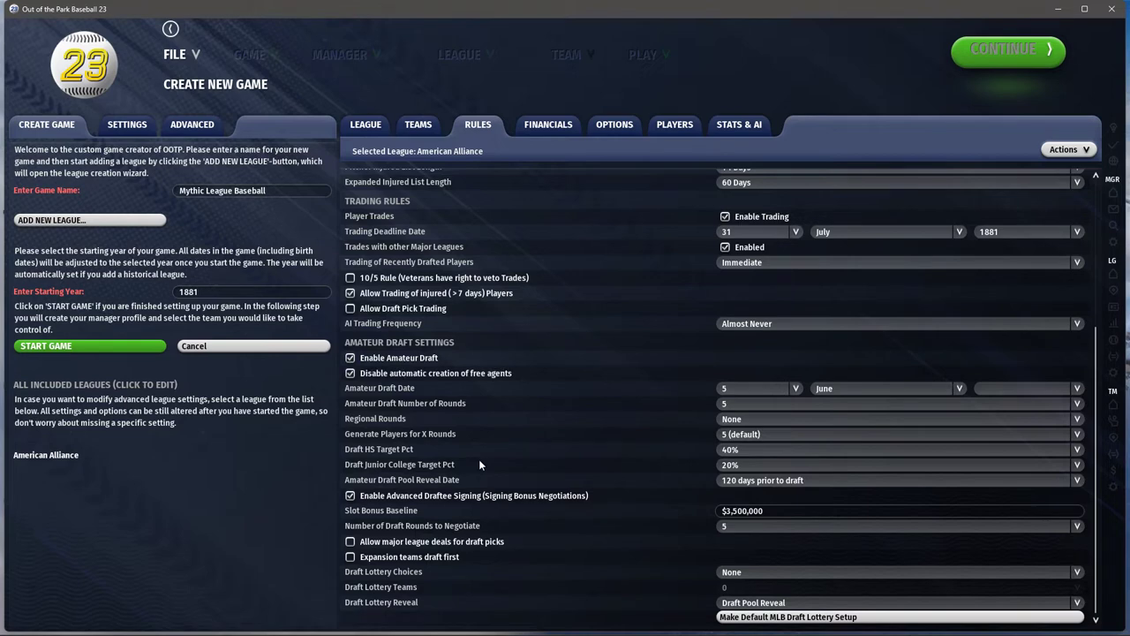